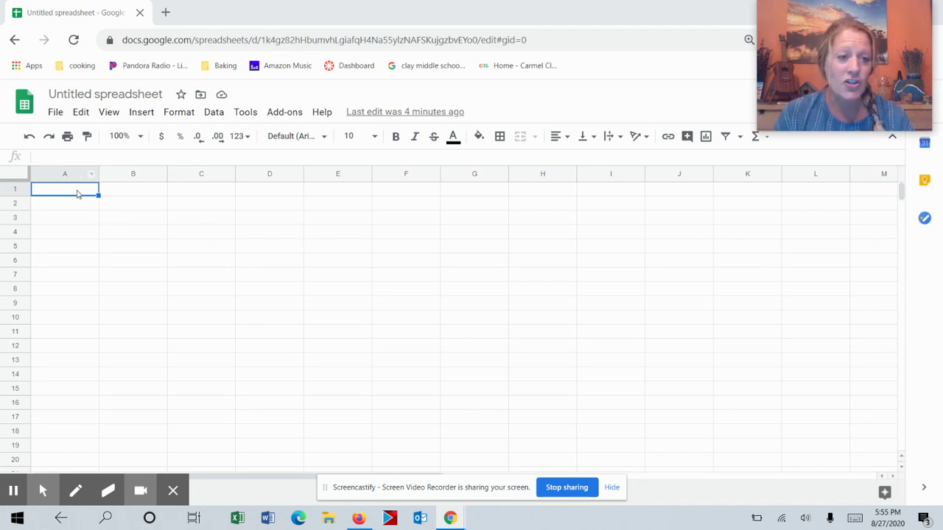
Enter the column headers Volume in A1 and Mass in B1
{"action": "type", "text": "Volume"}
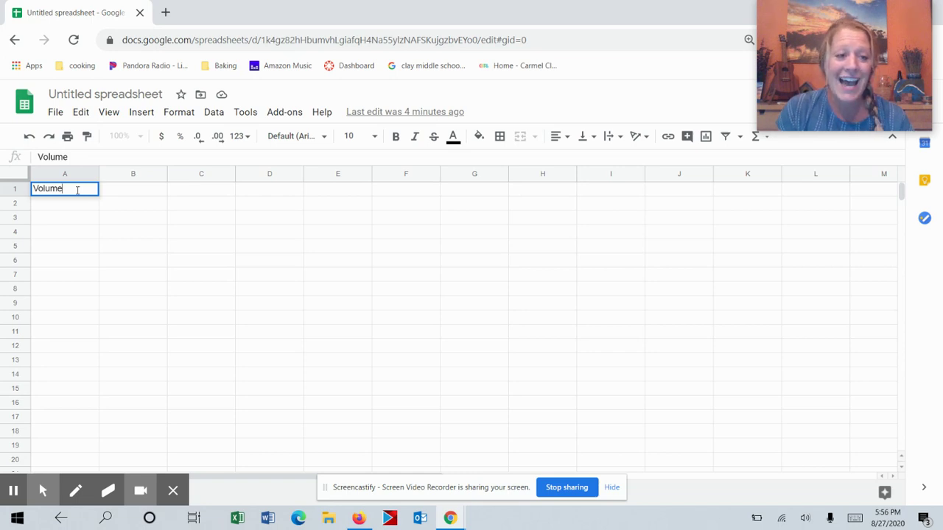
{"action": "left_click", "coordinate": [136, 195]}
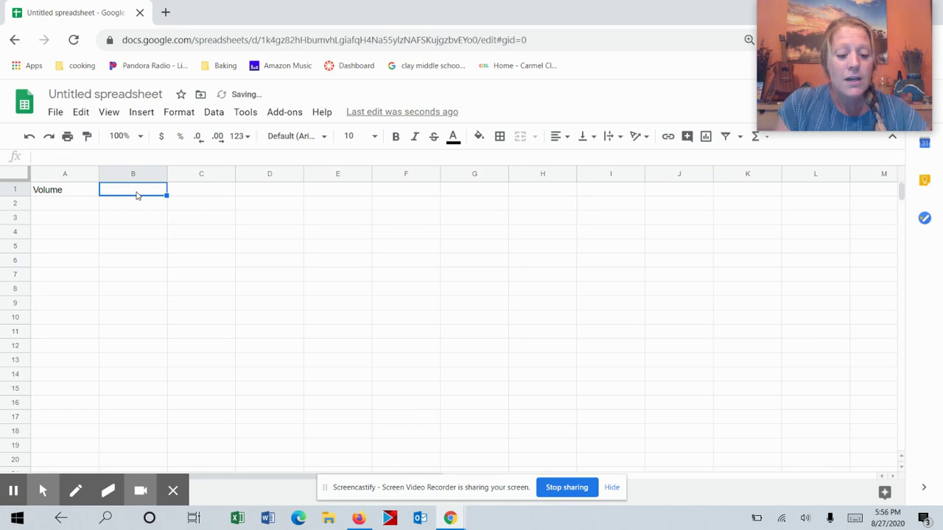
{"action": "type", "text": "Mass"}
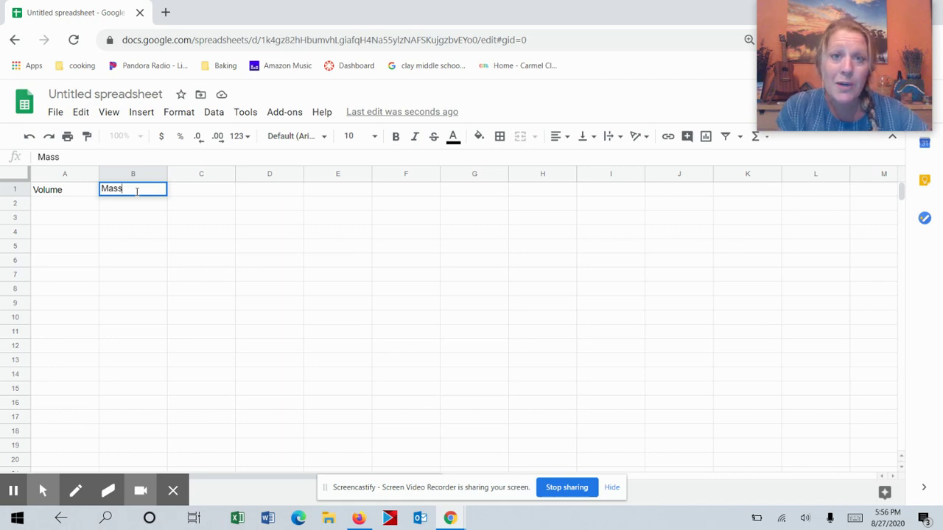
Paste the copied volume values 1.00, 3.11, 7.32, 15.60 and 67.70 into the Volume column starting at A2
{"action": "left_click", "coordinate": [47, 206]}
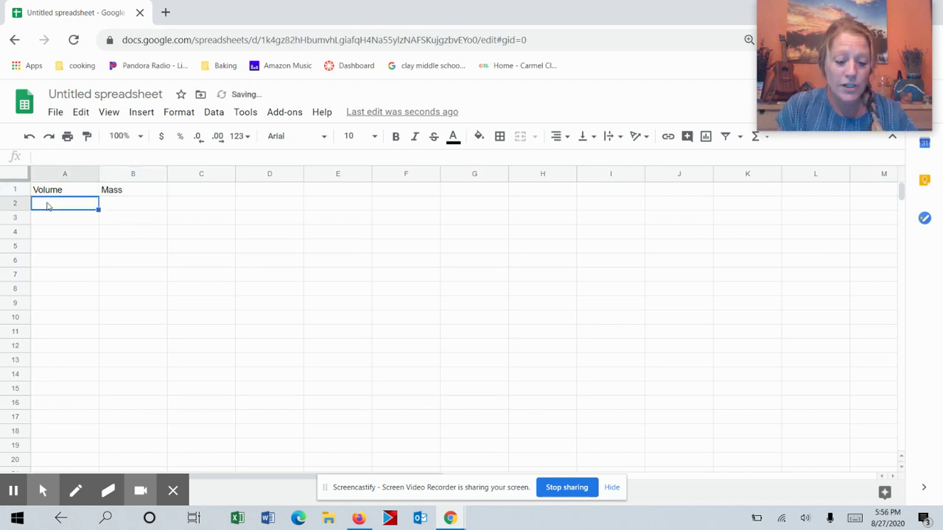
{"action": "right_click", "coordinate": [47, 206]}
{"action": "left_click", "coordinate": [87, 177]}
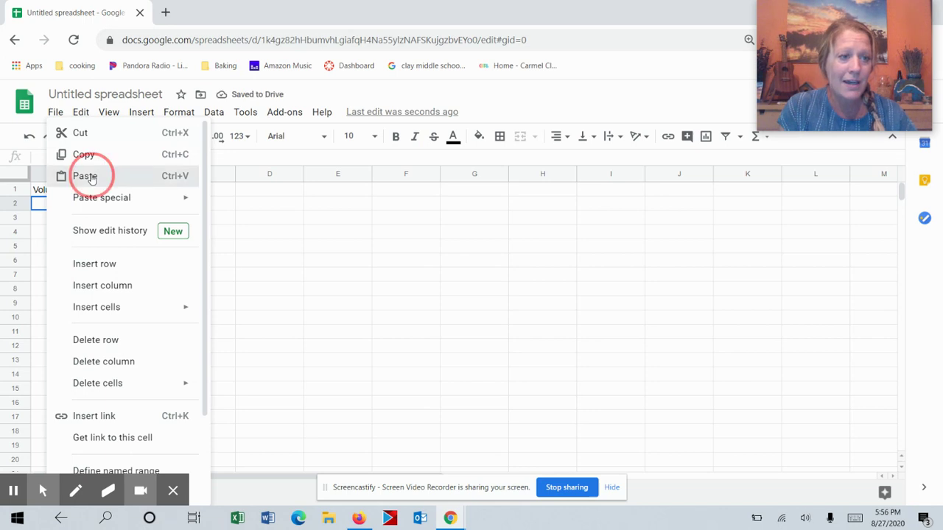
Enter the mass values 6.61, 12.30, 48.59, 126.03 and 496.82 in cells B2 to B6
{"action": "left_click", "coordinate": [134, 204]}
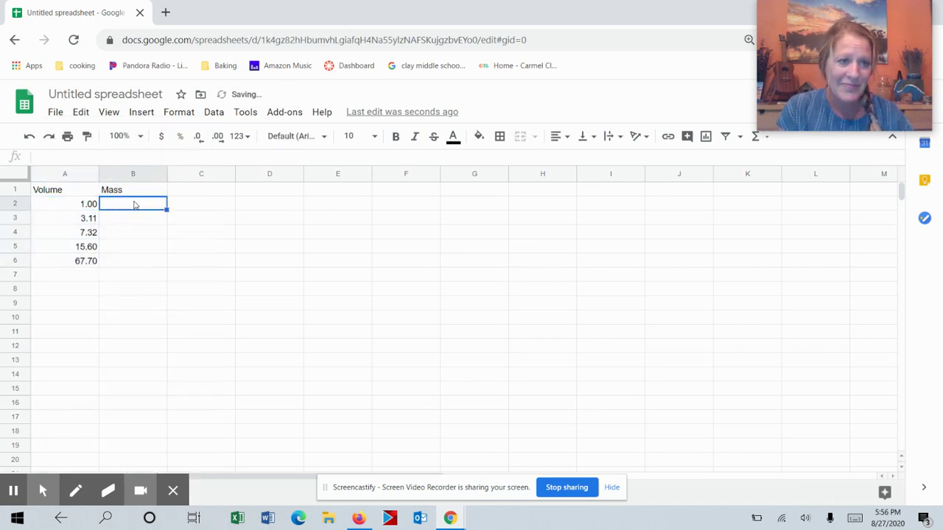
{"action": "type", "text": "6.61"}
{"action": "key", "text": "Return"}
{"action": "type", "text": "12.30"}
{"action": "key", "text": "Return"}
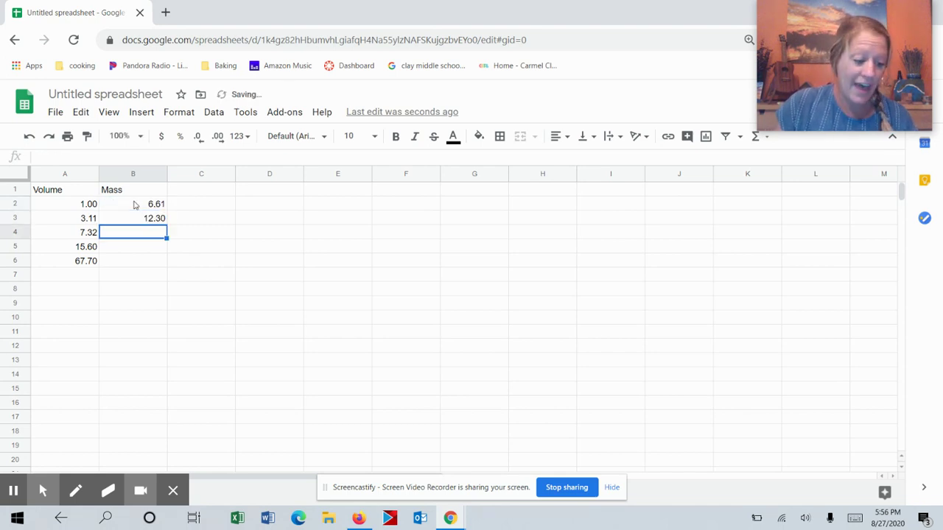
{"action": "type", "text": "48.59"}
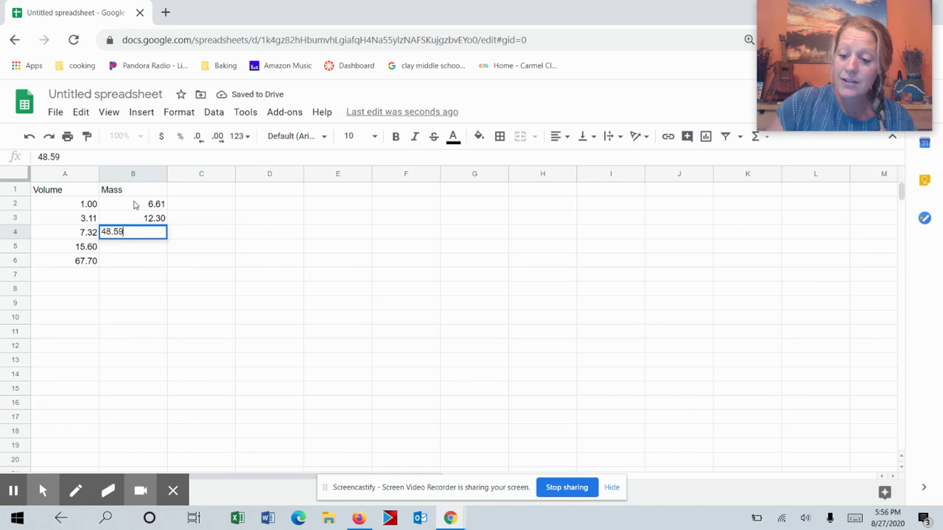
{"action": "key", "text": "Return"}
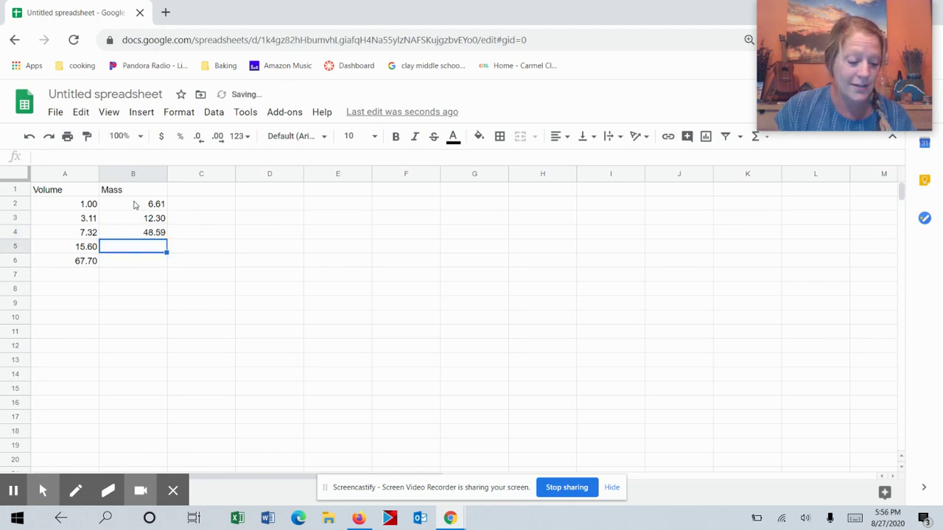
{"action": "type", "text": "126.03"}
{"action": "key", "text": "Return"}
{"action": "type", "text": "496"}
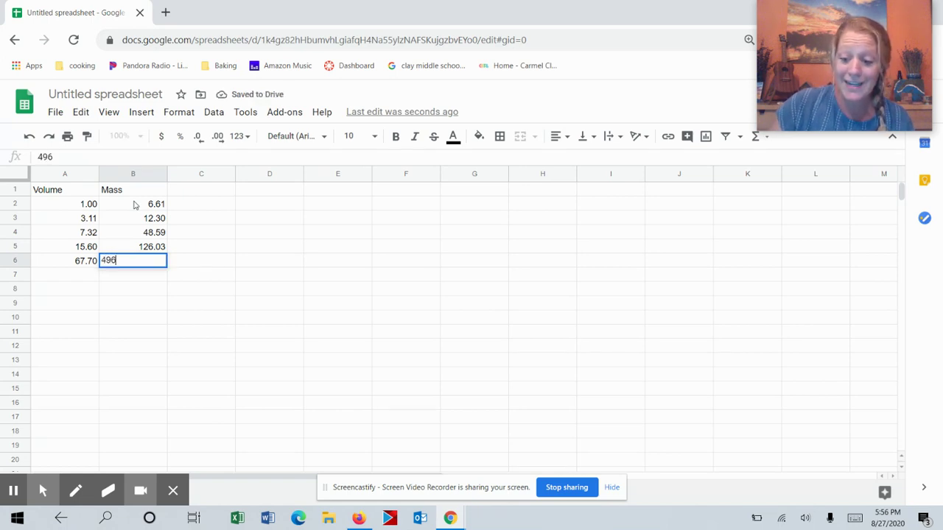
{"action": "type", "text": ".82"}
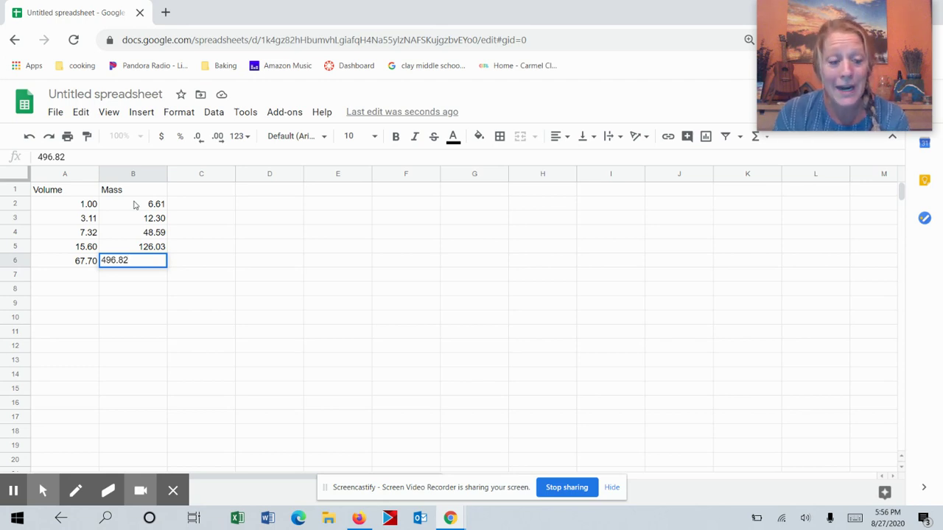
{"action": "left_click", "coordinate": [153, 207]}
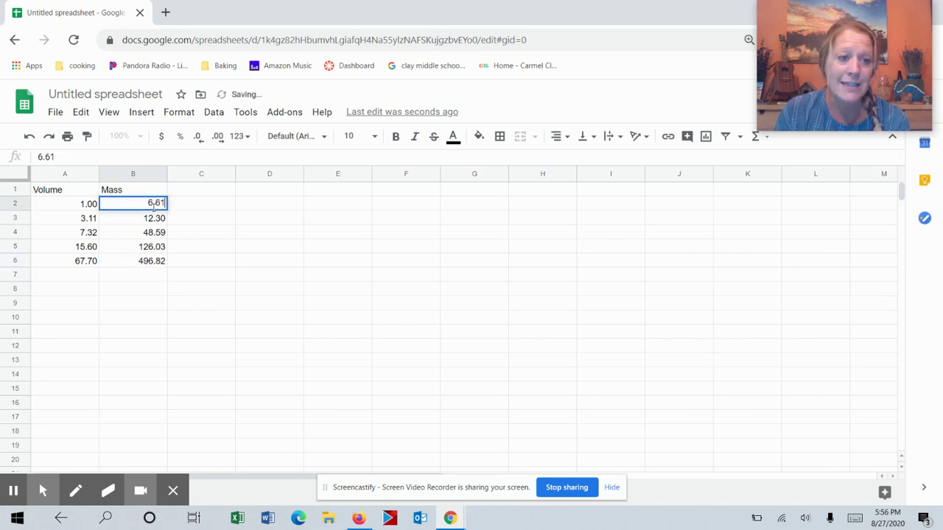
{"action": "left_click", "coordinate": [70, 161]}
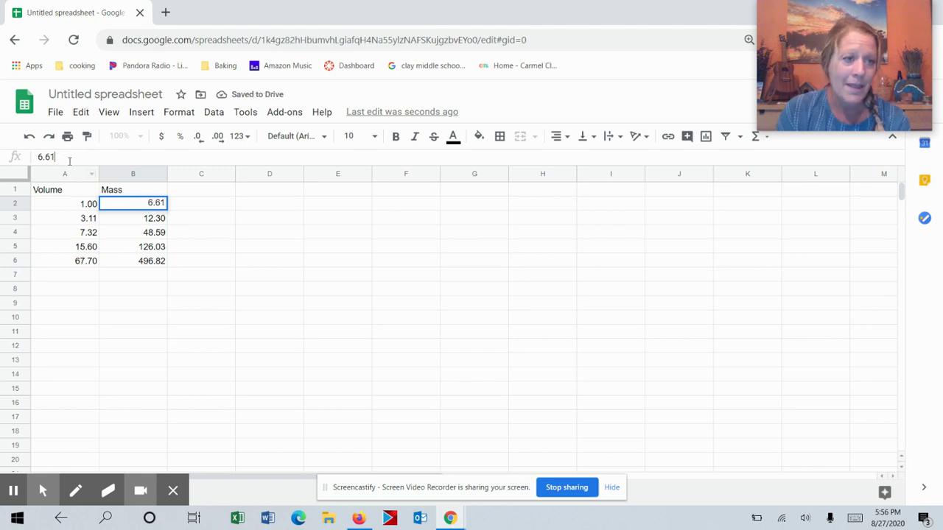
{"action": "type", "text": "g"}
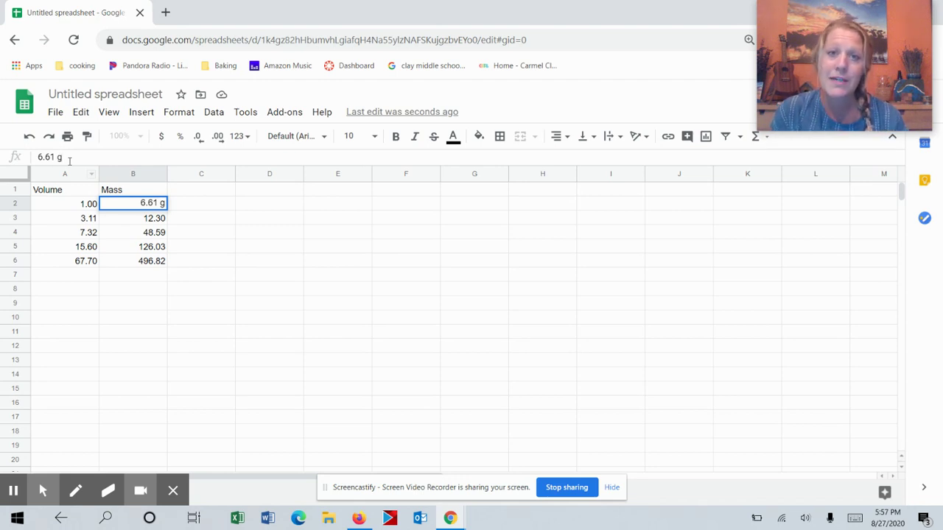
{"action": "key", "text": "BackSpace"}
{"action": "key", "text": "BackSpace"}
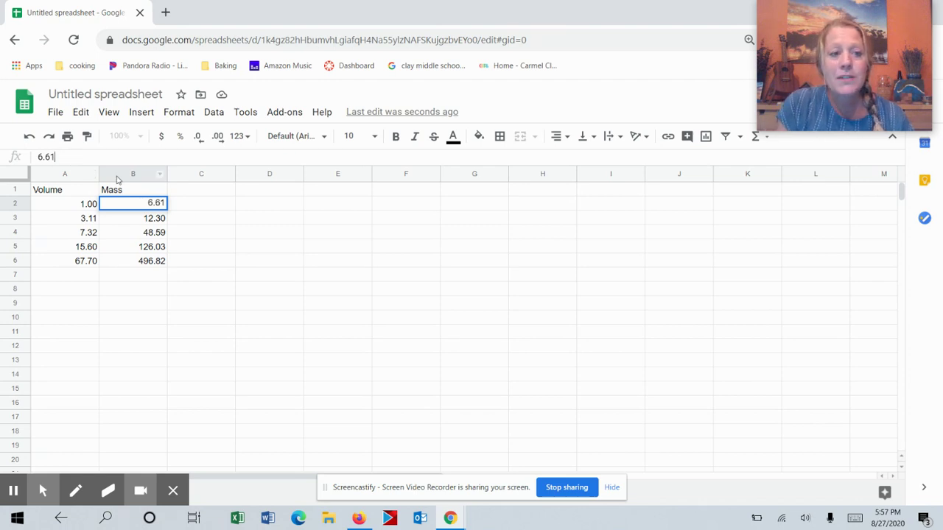
Add the units to the column headers so they read Mass (g) in B1 and Volume (mL) in A1
{"action": "left_click", "coordinate": [134, 193]}
{"action": "double_click", "coordinate": [135, 192]}
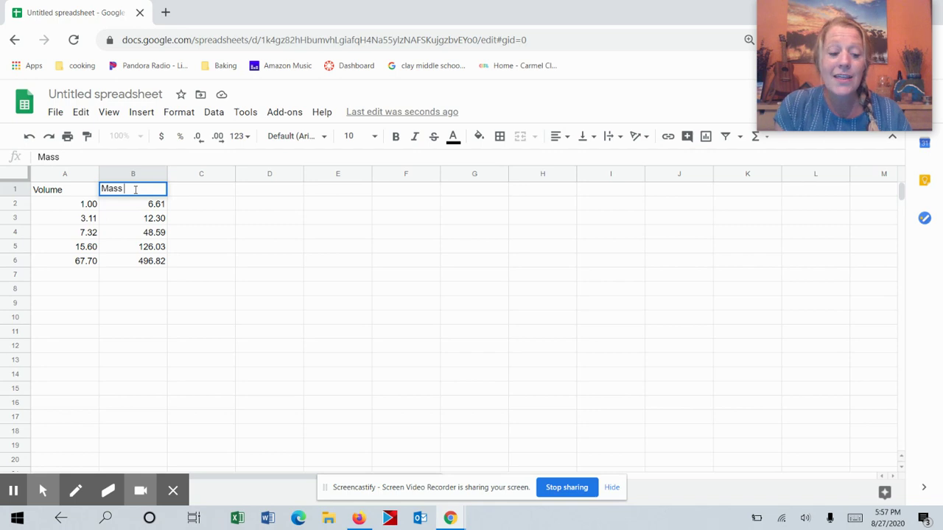
{"action": "type", "text": "(g)"}
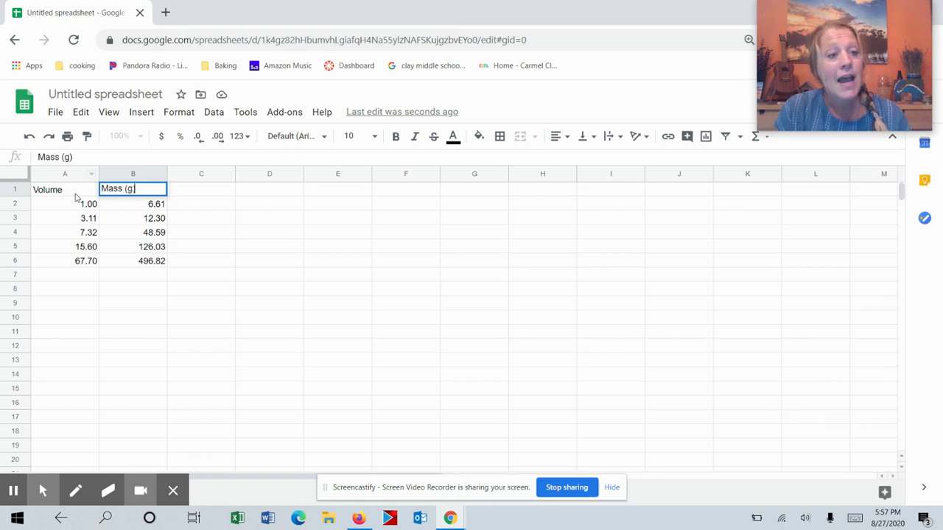
{"action": "double_click", "coordinate": [72, 192]}
{"action": "type", "text": "("}
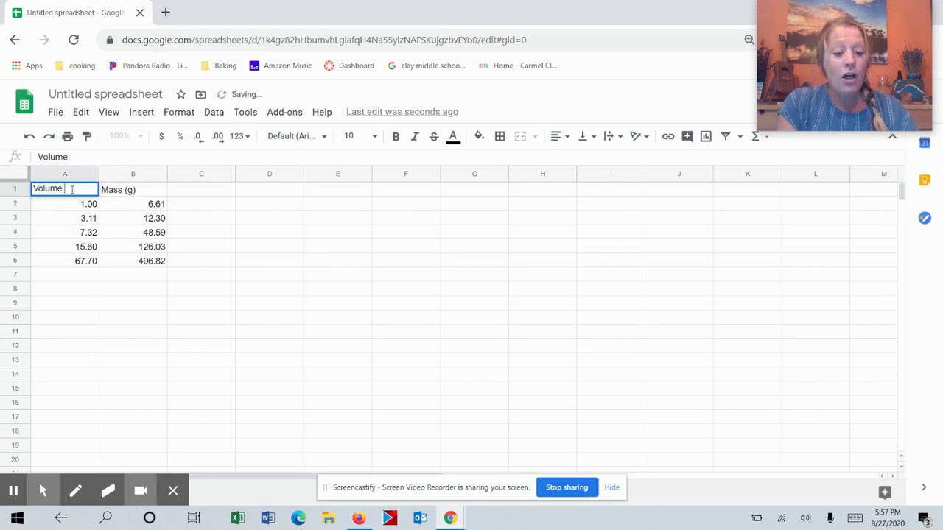
{"action": "type", "text": "mL)"}
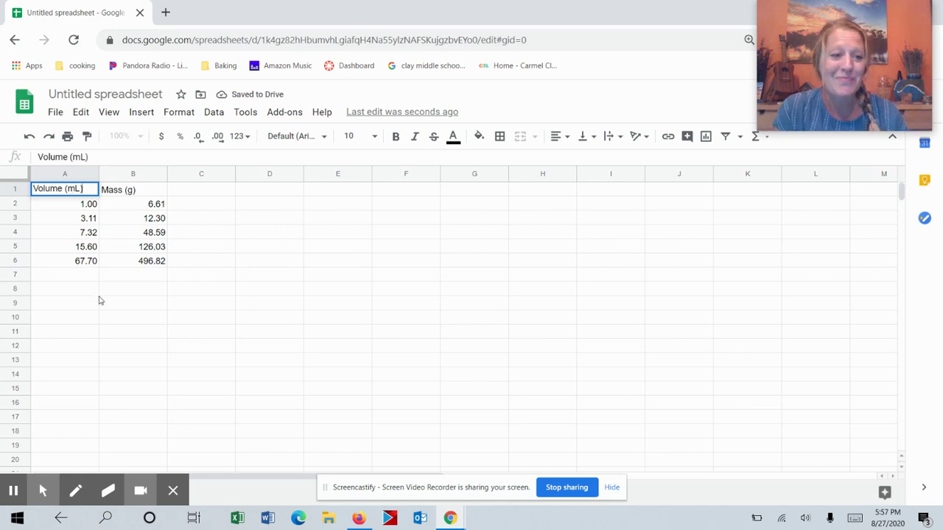
{"action": "left_click", "coordinate": [126, 278]}
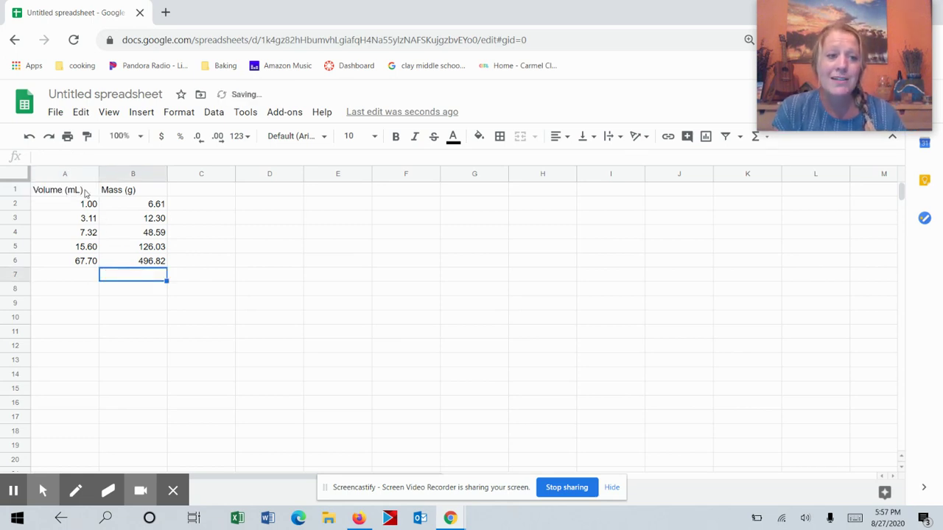
Insert a chart from the volume and mass data in A1:B6
{"action": "left_click", "coordinate": [85, 193]}
{"action": "left_click_drag", "start_coordinate": [86, 193], "coordinate": [156, 268]}
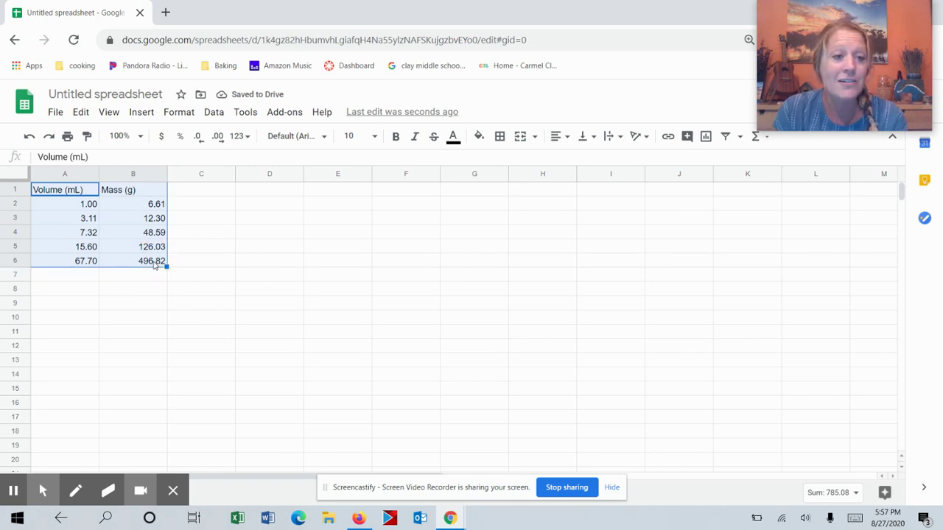
{"action": "left_click", "coordinate": [141, 114]}
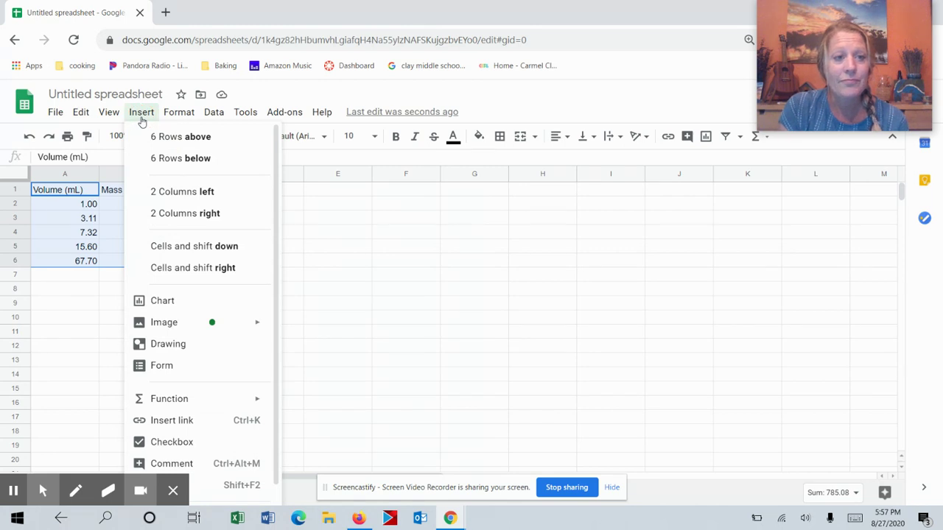
{"action": "left_click", "coordinate": [164, 303]}
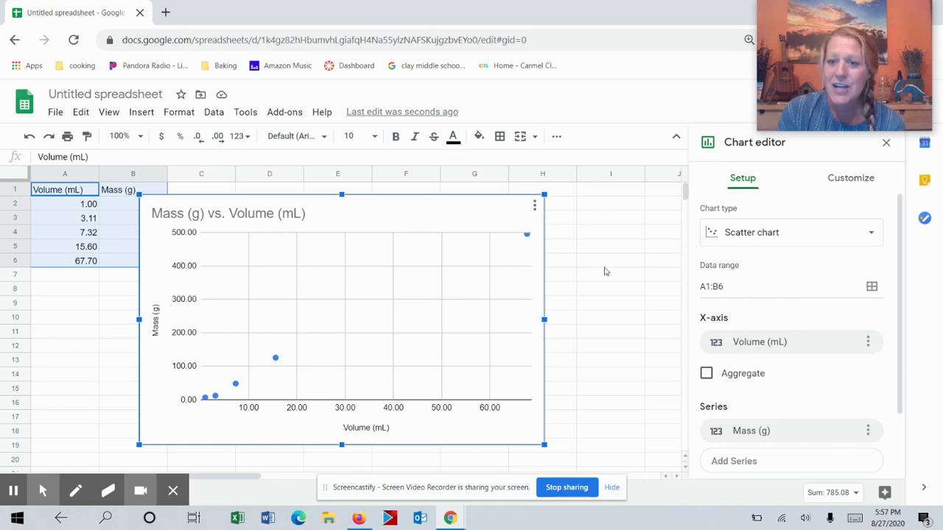
Try the line chart type for the mass and volume data, and return it to a scatter chart
{"action": "left_click", "coordinate": [874, 233]}
{"action": "left_click", "coordinate": [851, 318]}
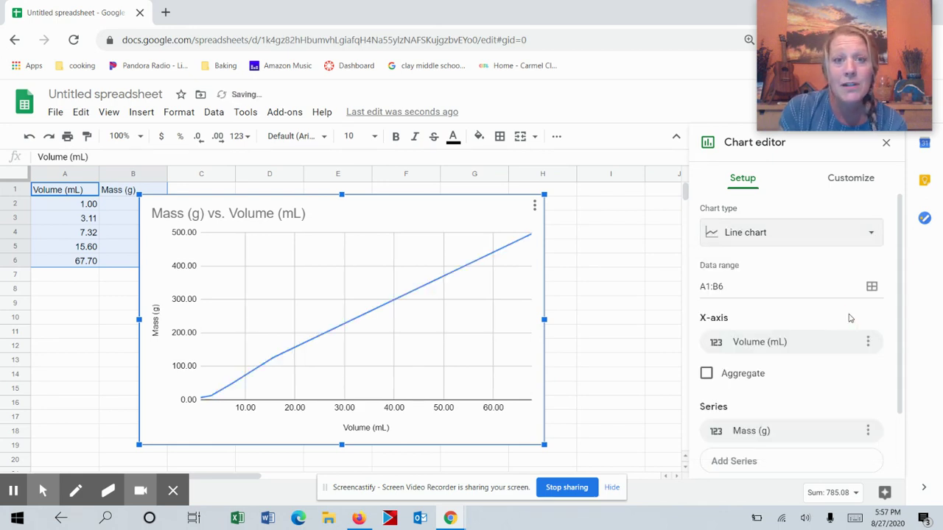
{"action": "left_click", "coordinate": [874, 235]}
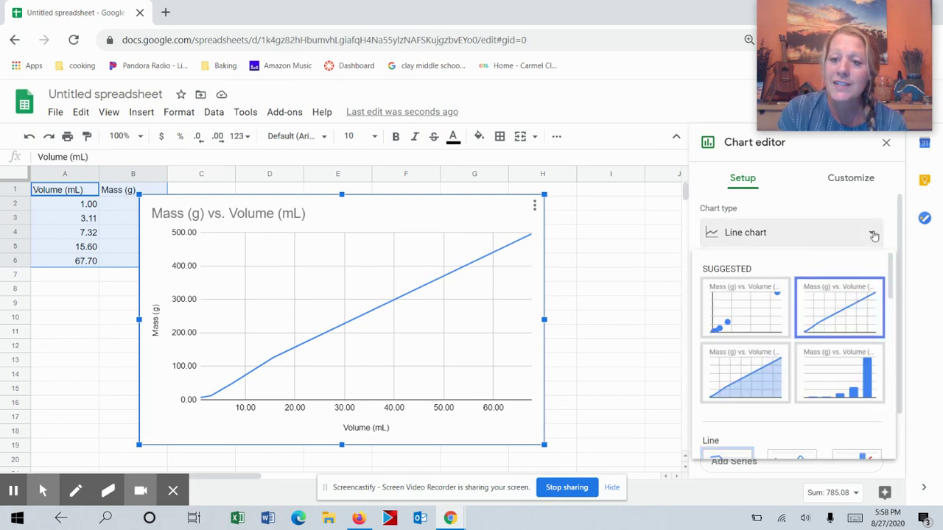
{"action": "left_click", "coordinate": [873, 234]}
{"action": "left_click", "coordinate": [873, 234]}
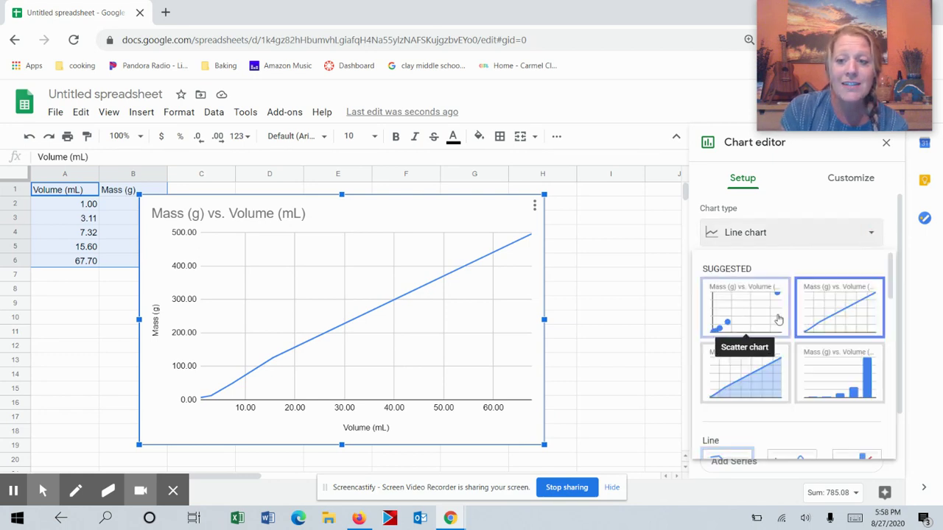
{"action": "left_click_drag", "start_coordinate": [891, 280], "coordinate": [895, 241]}
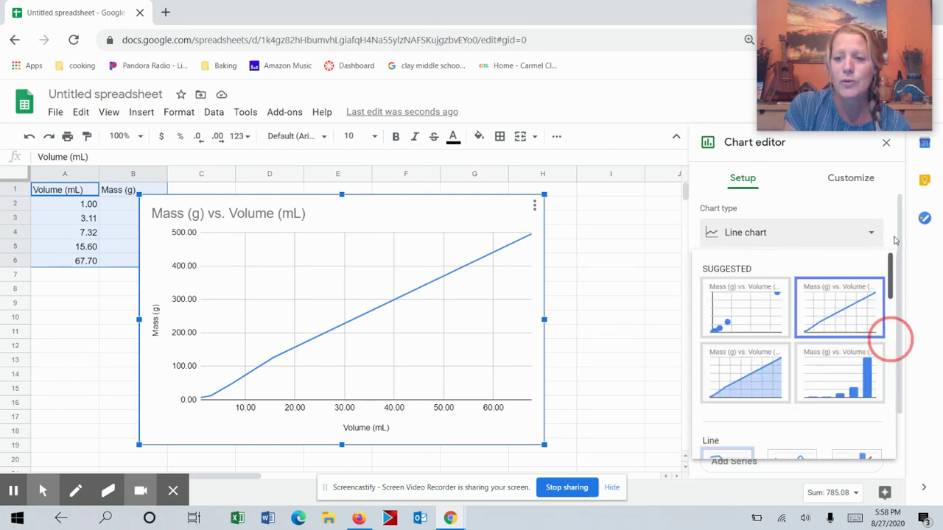
{"action": "left_click", "coordinate": [761, 319]}
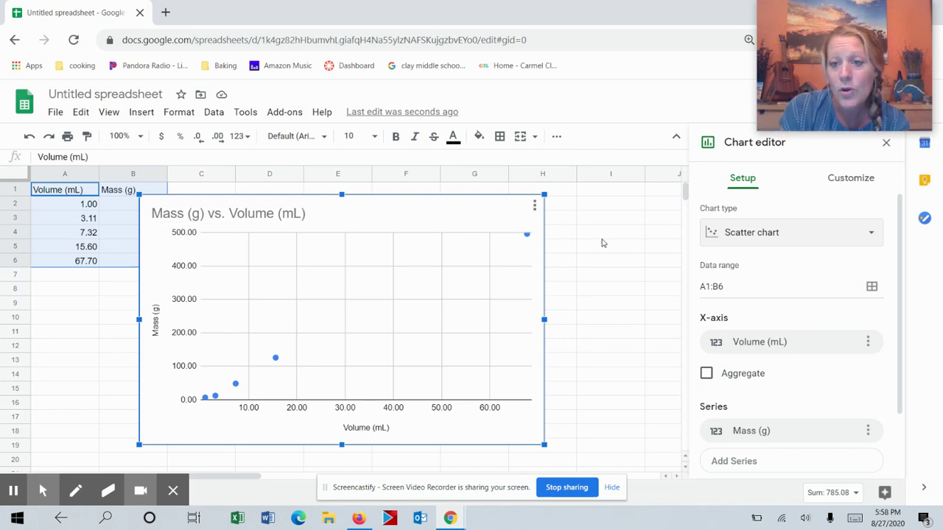
Add a trendline to the Mass (g) series of the scatter chart
{"action": "left_click", "coordinate": [855, 180]}
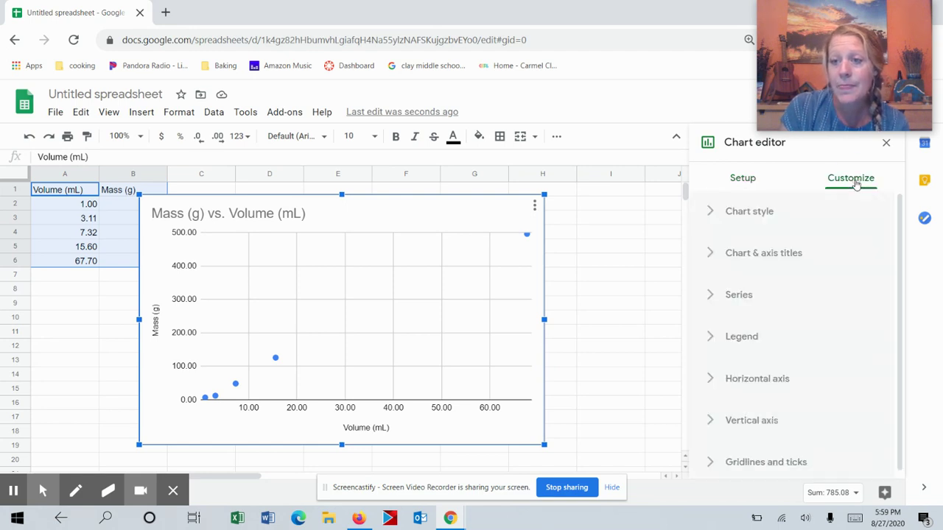
{"action": "left_click", "coordinate": [741, 296]}
{"action": "left_click_drag", "start_coordinate": [900, 269], "coordinate": [901, 318]}
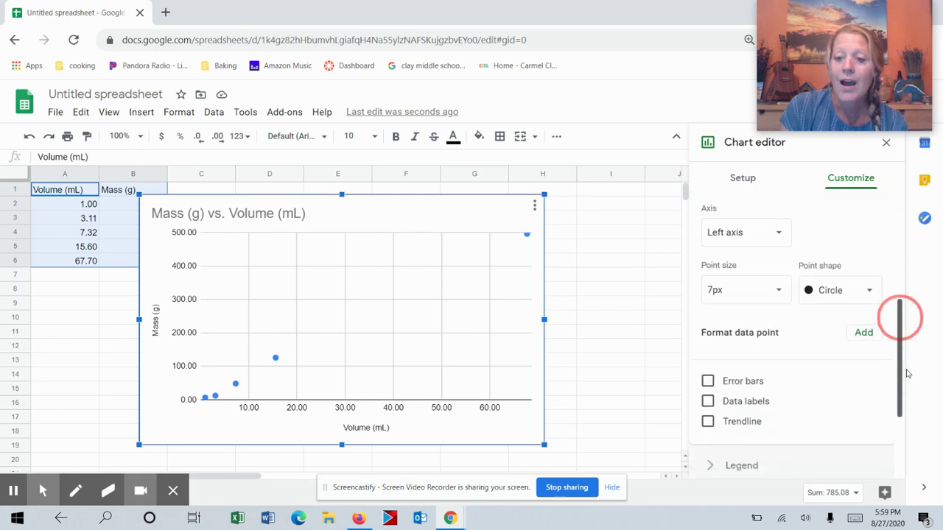
{"action": "left_click", "coordinate": [707, 421]}
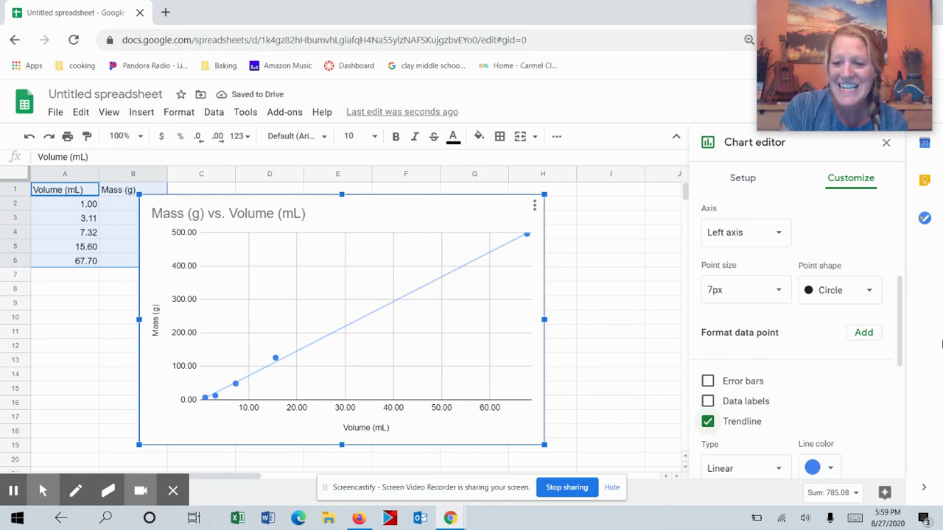
Keep the trendline type as Linear and set its label to Use Equation
{"action": "left_click_drag", "start_coordinate": [900, 331], "coordinate": [912, 392]}
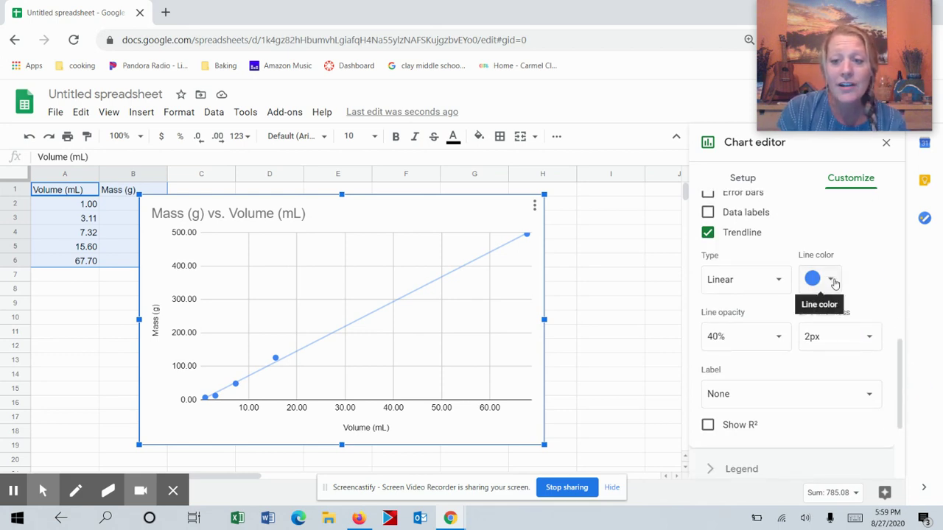
{"action": "left_click", "coordinate": [778, 282]}
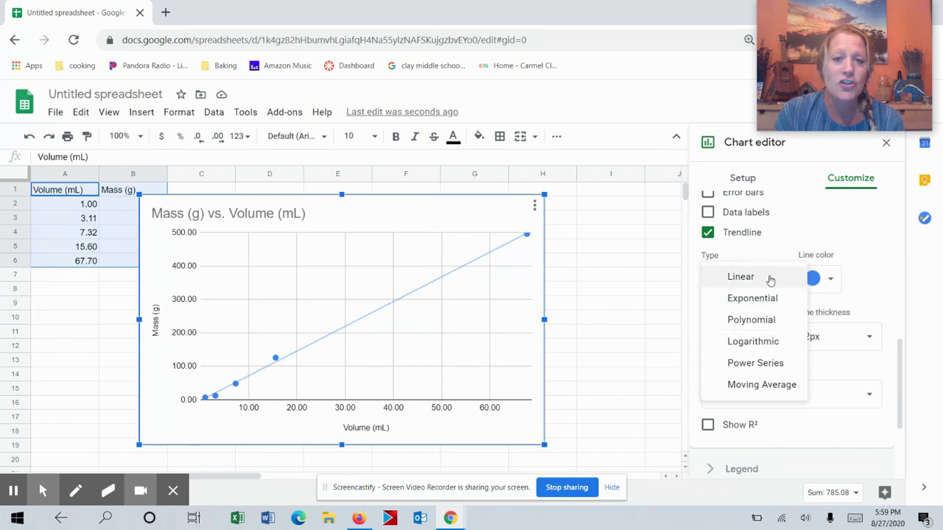
{"action": "left_click", "coordinate": [741, 277]}
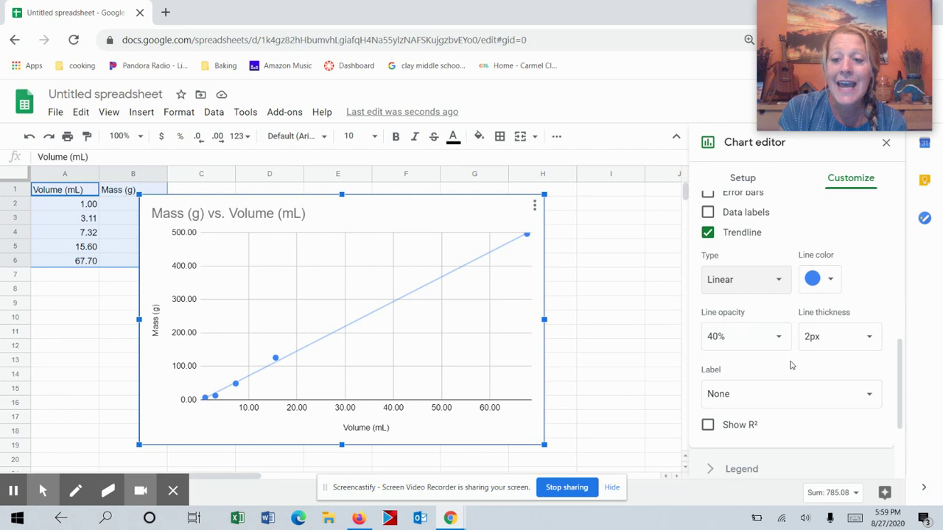
{"action": "left_click", "coordinate": [870, 398]}
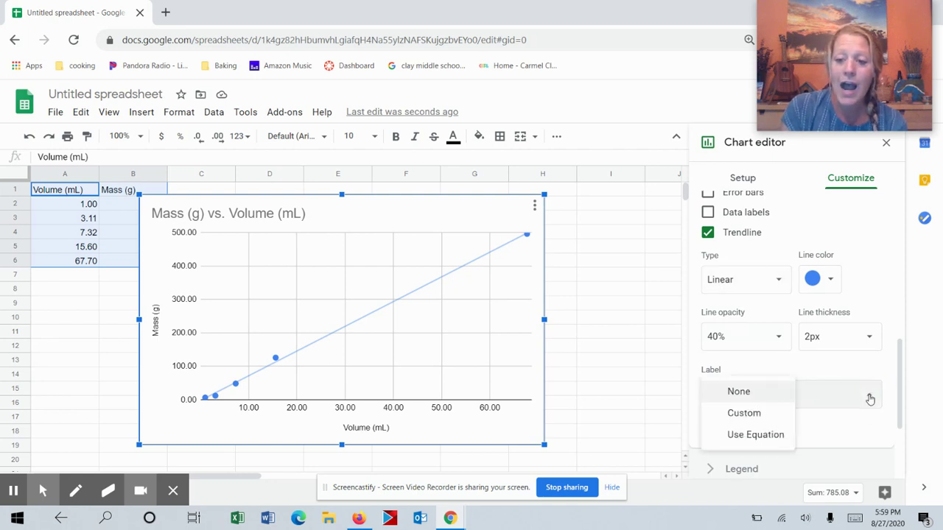
{"action": "left_click", "coordinate": [756, 440]}
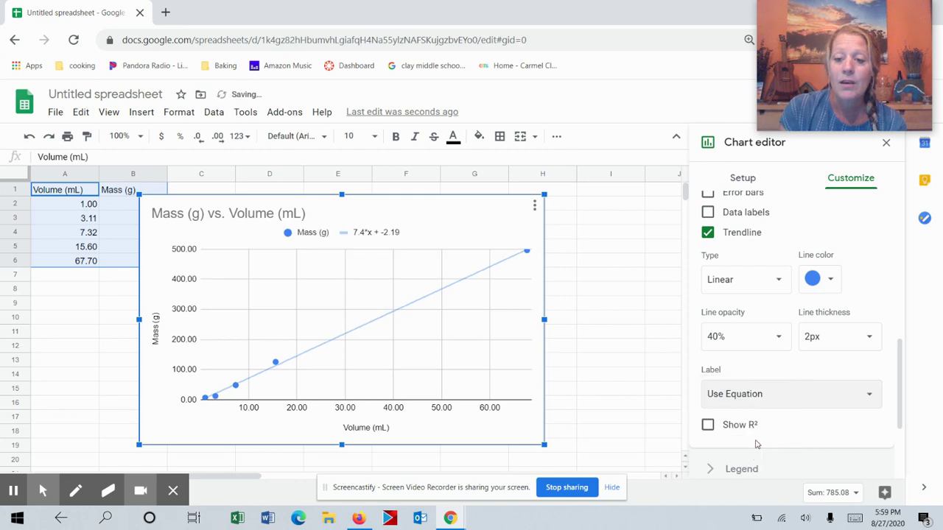